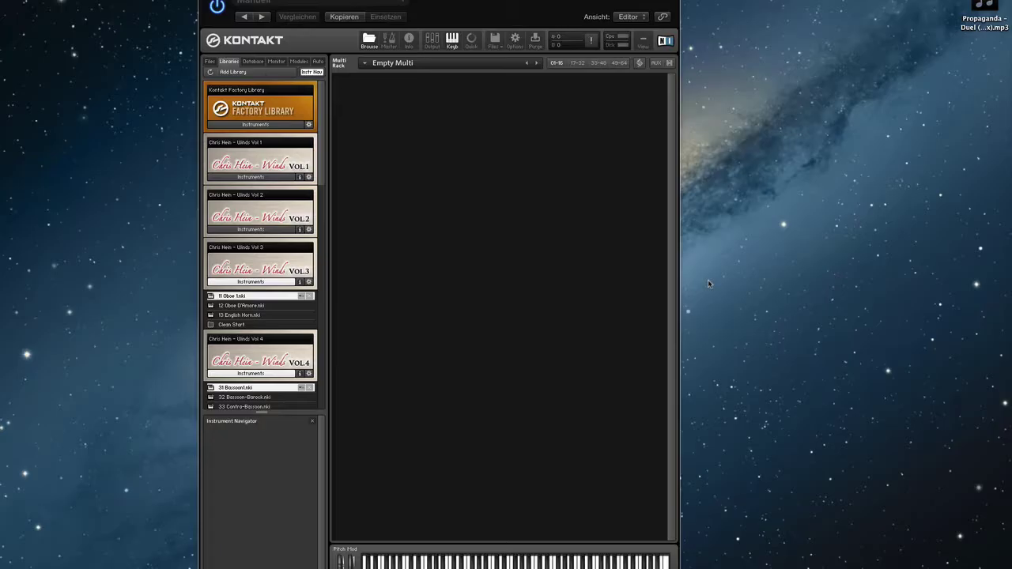
# Step: Load WC Walkaround Multi.nkm from the recent files list
pyautogui.click(494, 39)
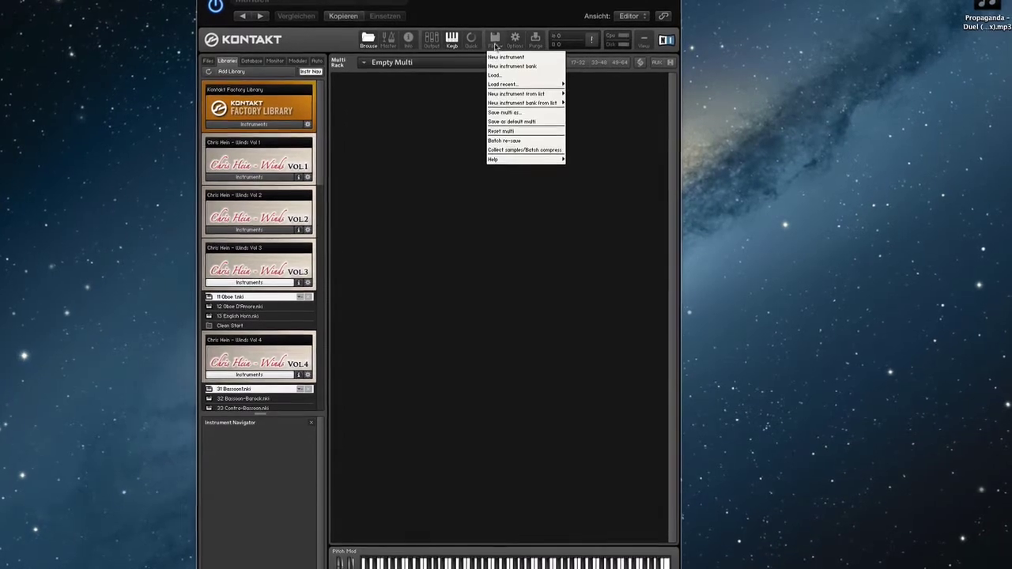
pyautogui.moveTo(506, 85)
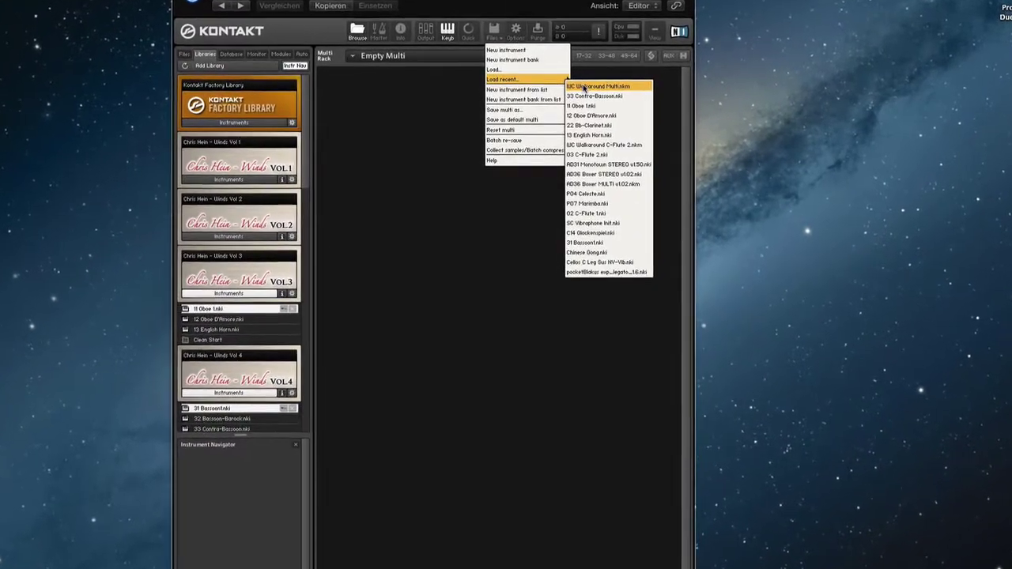
pyautogui.click(580, 92)
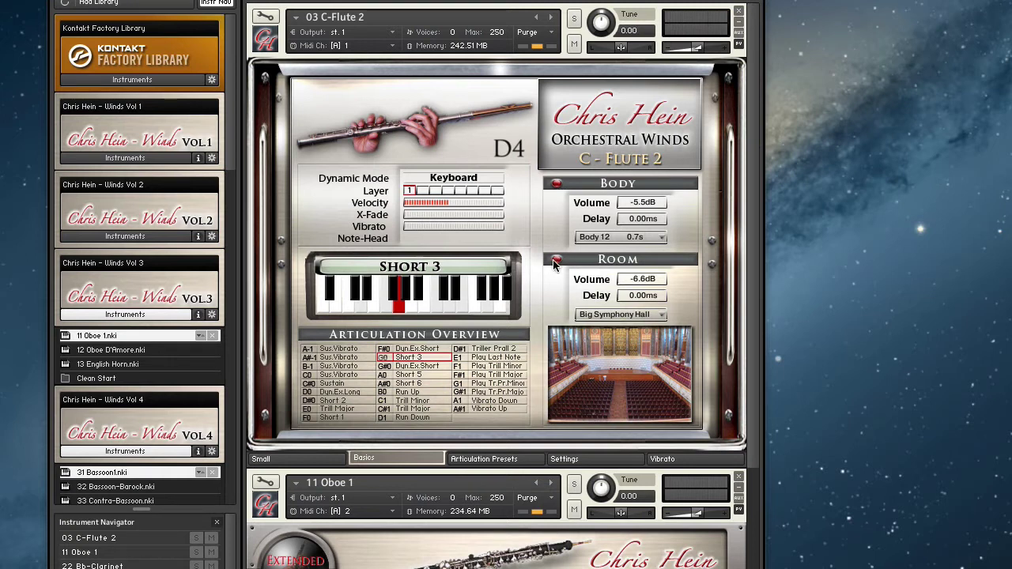
# Step: Toggle the C-Flute 2 room reverb to compare, keep the body type, and set body volume to -5.7 dB
pyautogui.click(555, 184)
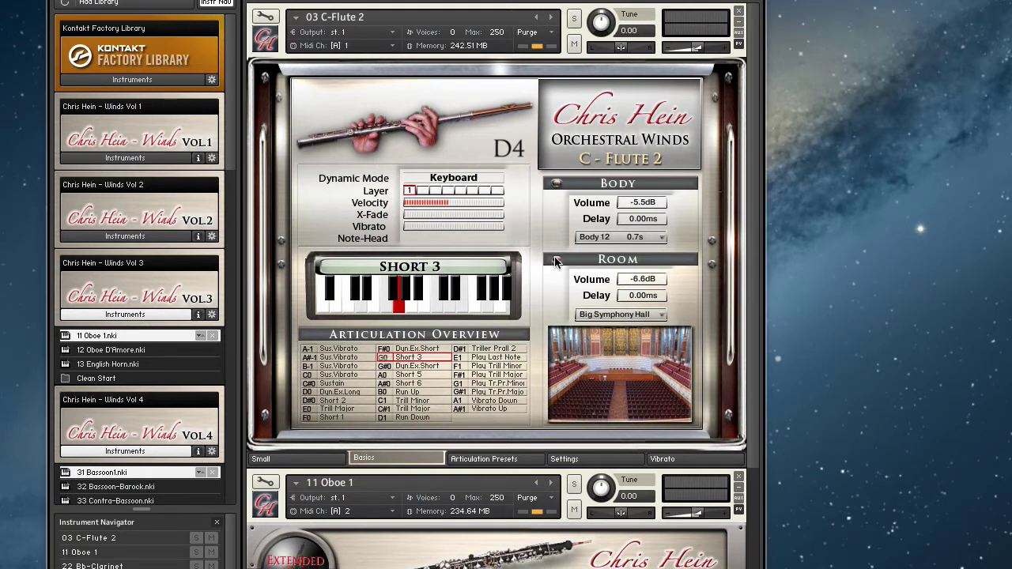
pyautogui.click(609, 238)
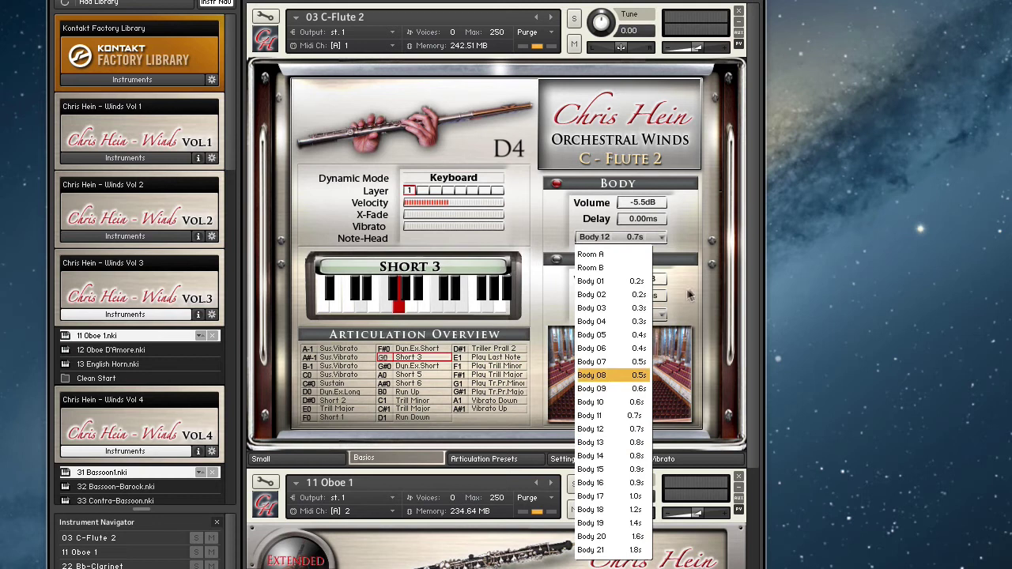
pyautogui.click(653, 251)
pyautogui.moveTo(642, 205); pyautogui.dragTo(603, 216)
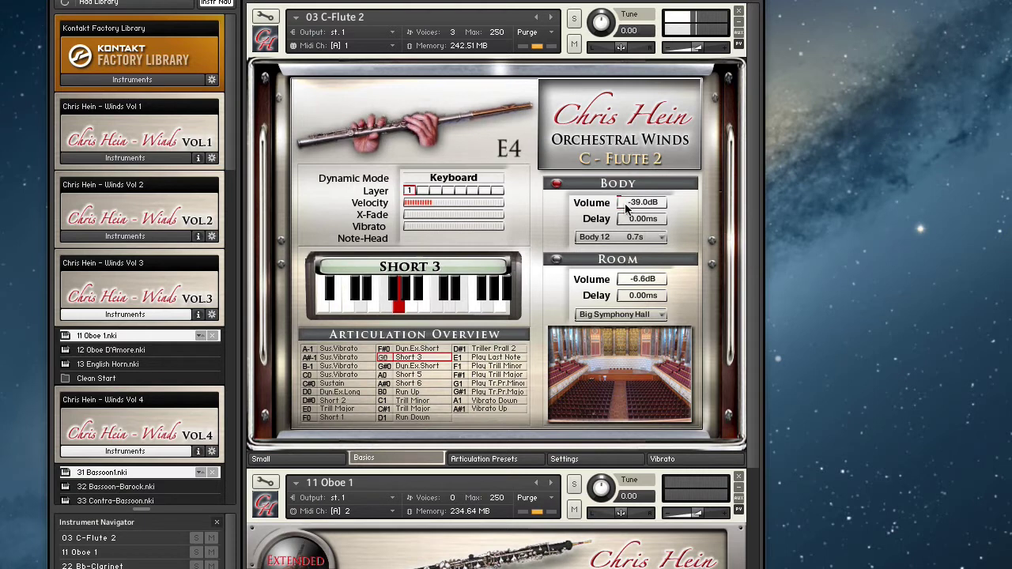
pyautogui.moveTo(631, 210)
pyautogui.mouseDown()
pyautogui.moveTo(697, 202)
pyautogui.moveTo(648, 204)
pyautogui.mouseUp()
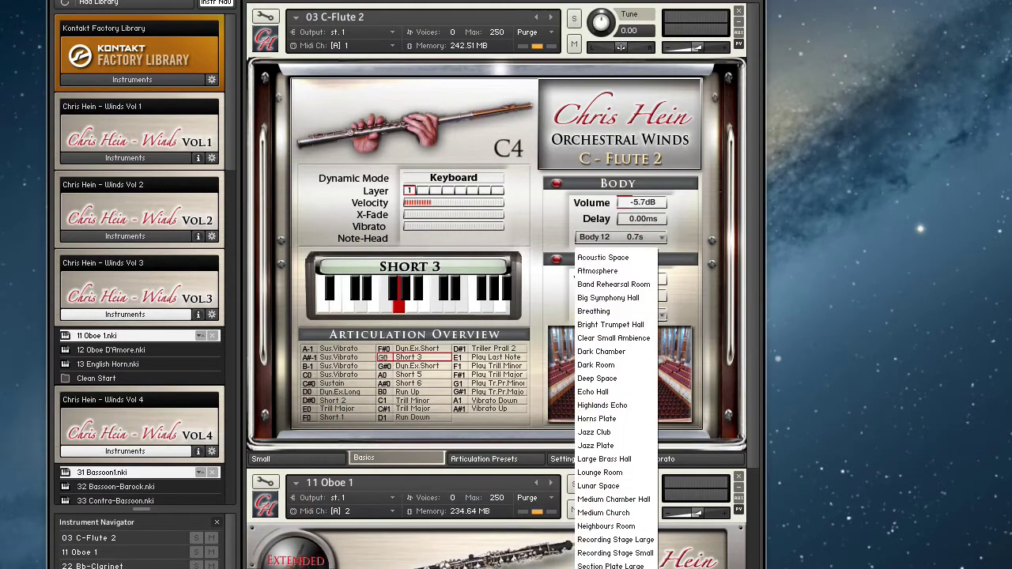
# Step: Select Big Symphony Hall as the C-Flute 2 room reverb
pyautogui.click(609, 298)
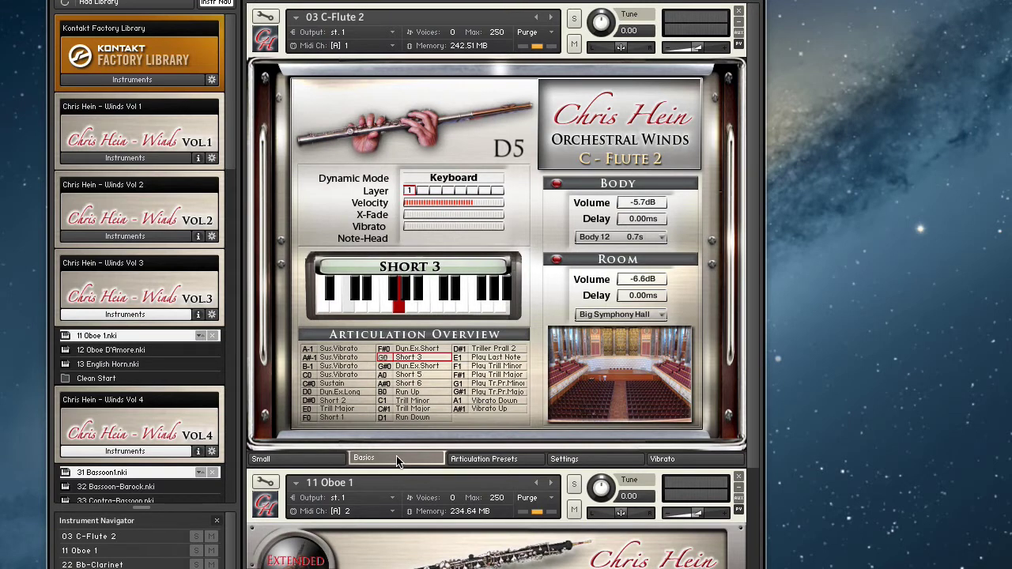
# Step: On the flute's Articulation Presets page, try another articulation, then settle on Sustain Vibrato
pyautogui.click(497, 459)
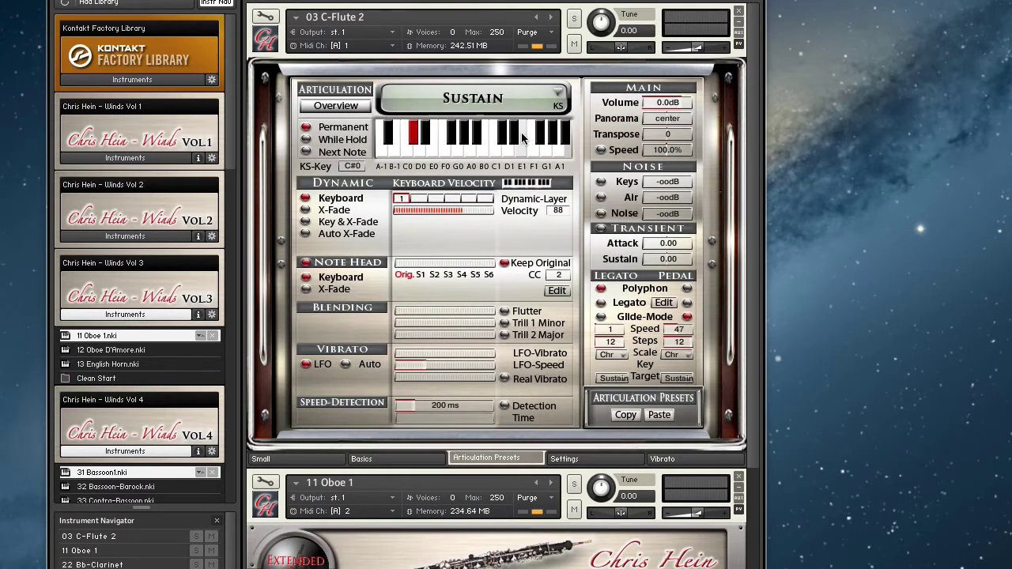
pyautogui.click(487, 95)
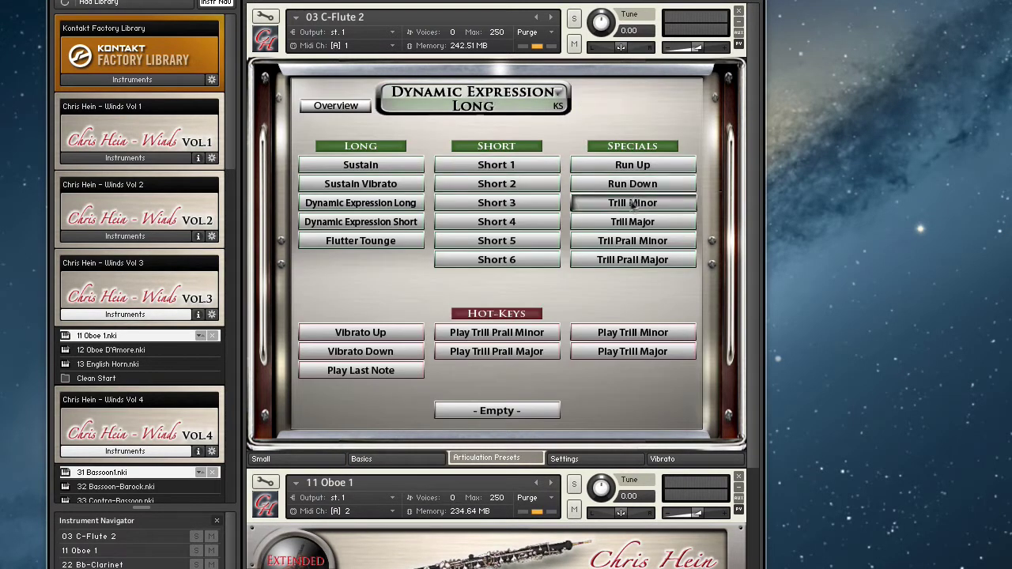
pyautogui.click(361, 222)
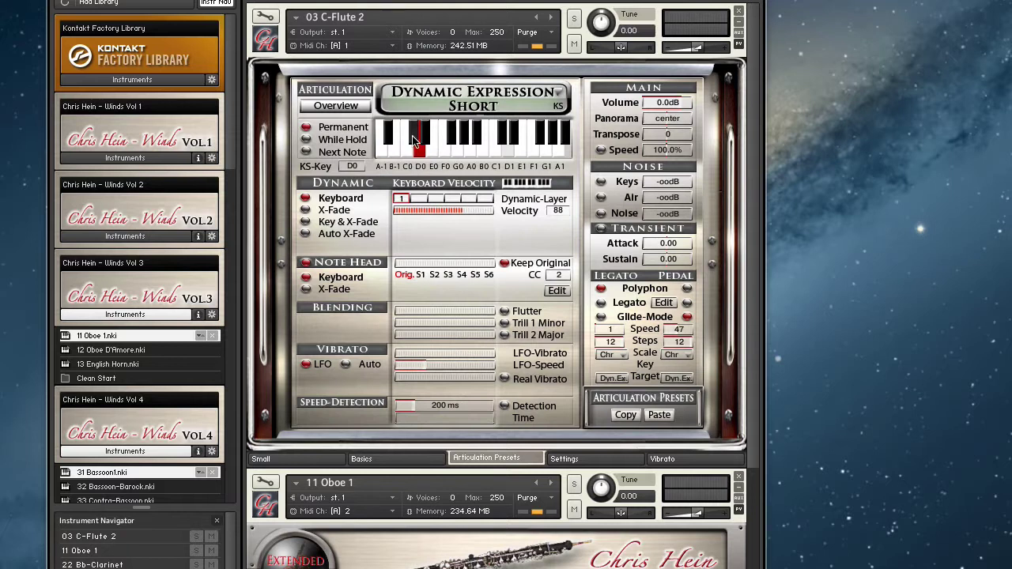
pyautogui.click(503, 100)
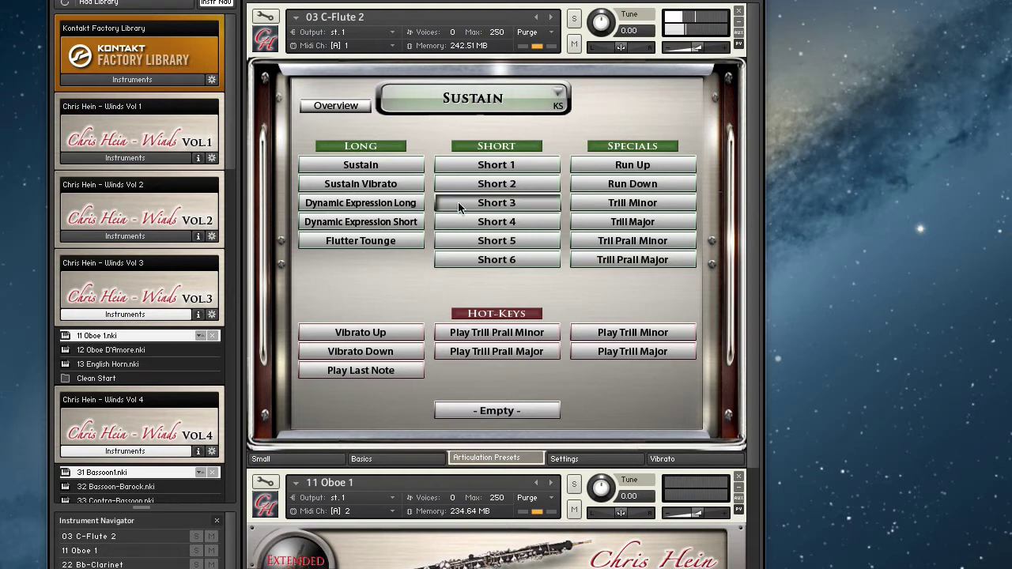
pyautogui.click(357, 185)
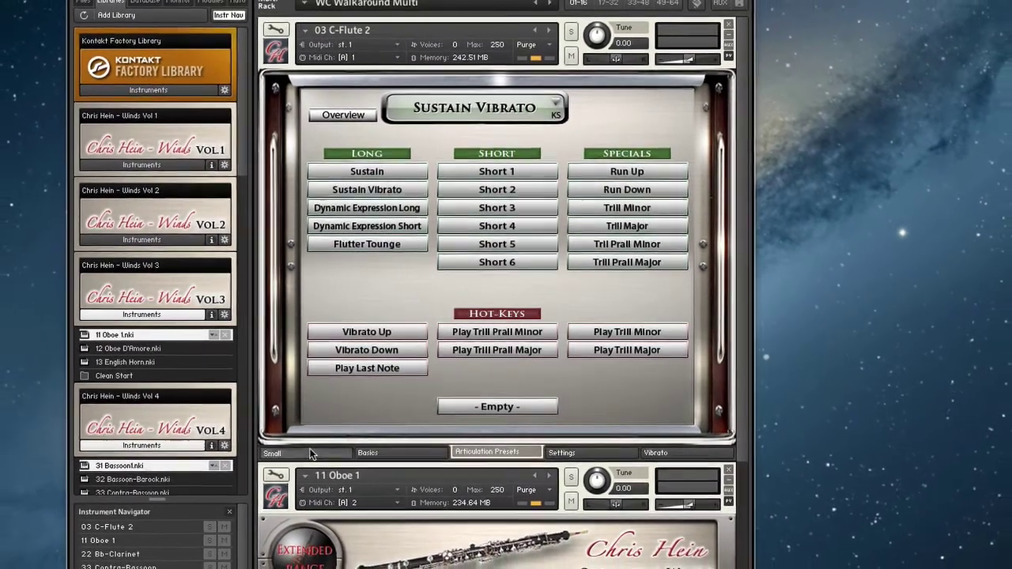
pyautogui.click(310, 454)
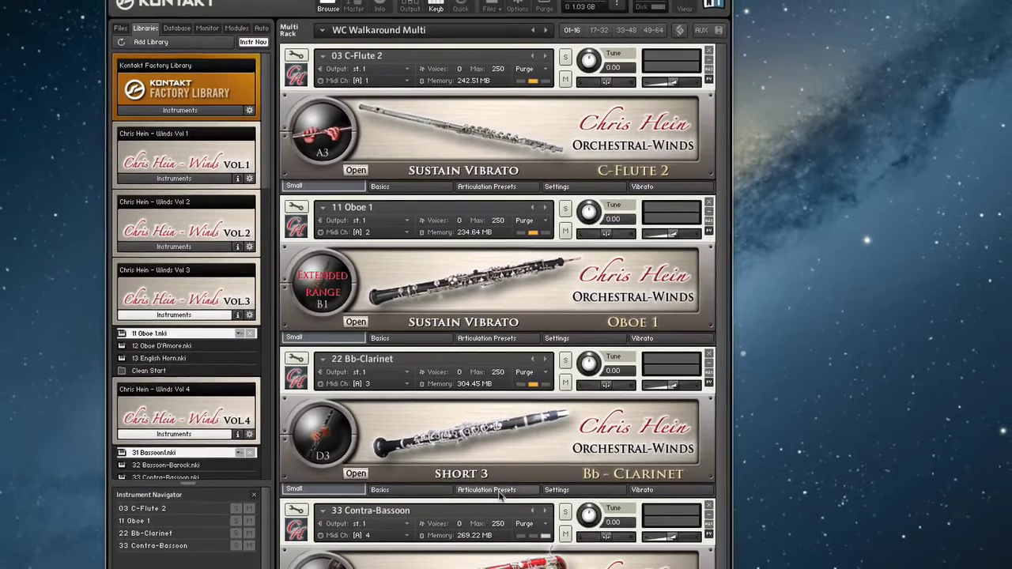
pyautogui.click(500, 489)
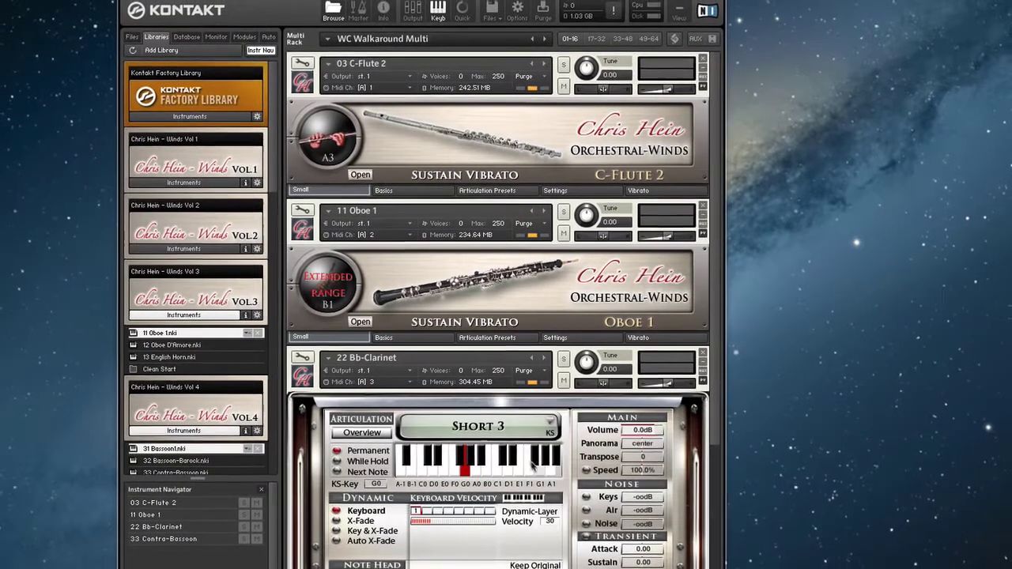
pyautogui.click(458, 457)
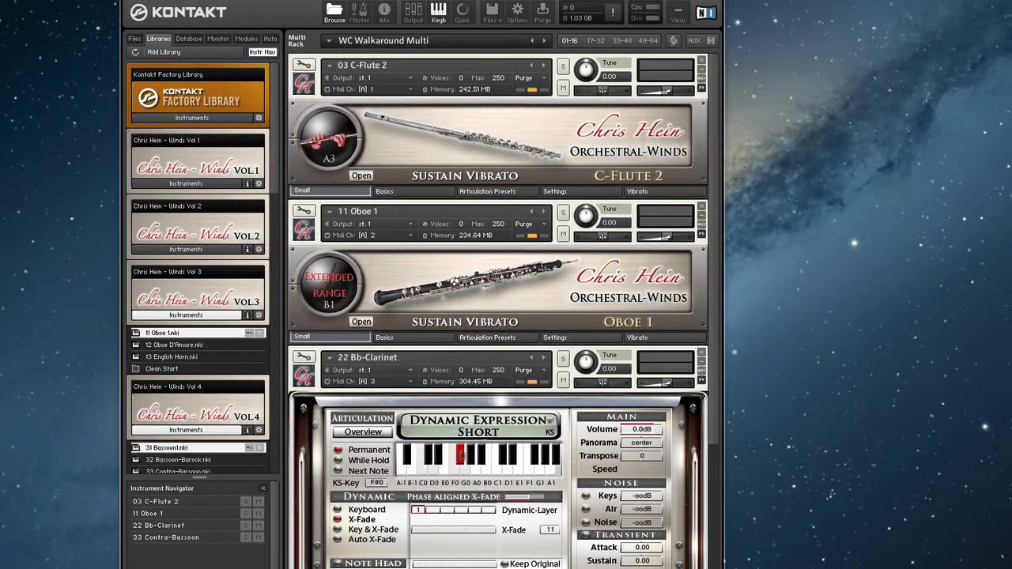
pyautogui.scroll(-5, 675, 442)
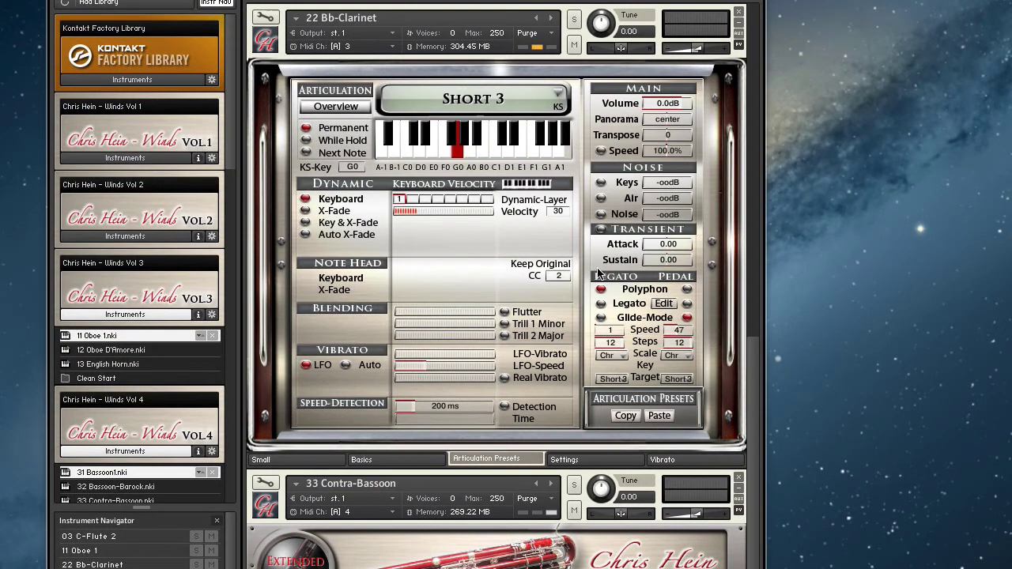
pyautogui.scroll(10, 299, 463)
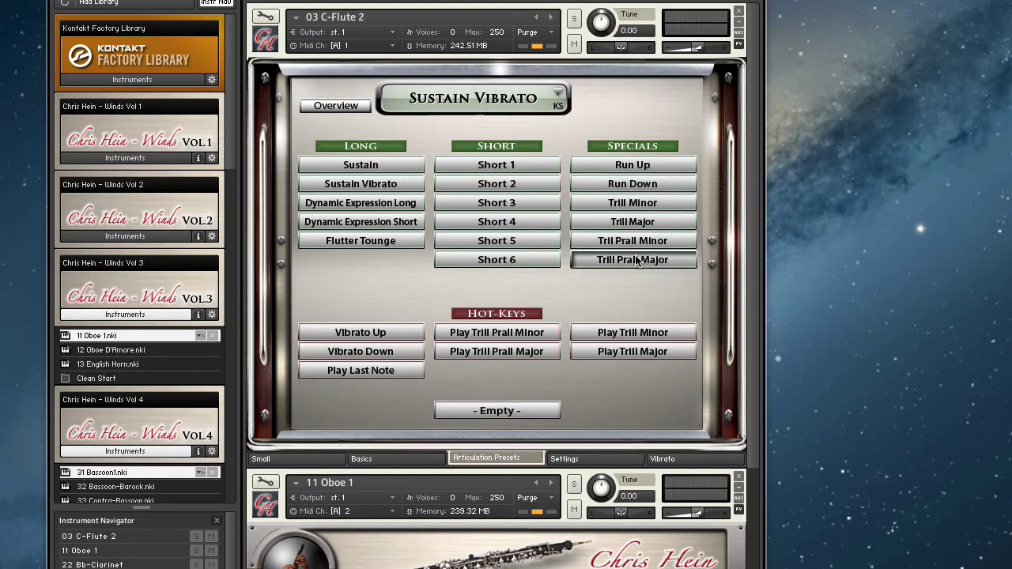
# Step: On Oboe 1's Articulation Presets page, try Fall 2, then return to Dynamic Expression Short
pyautogui.scroll(-5, 594, 282)
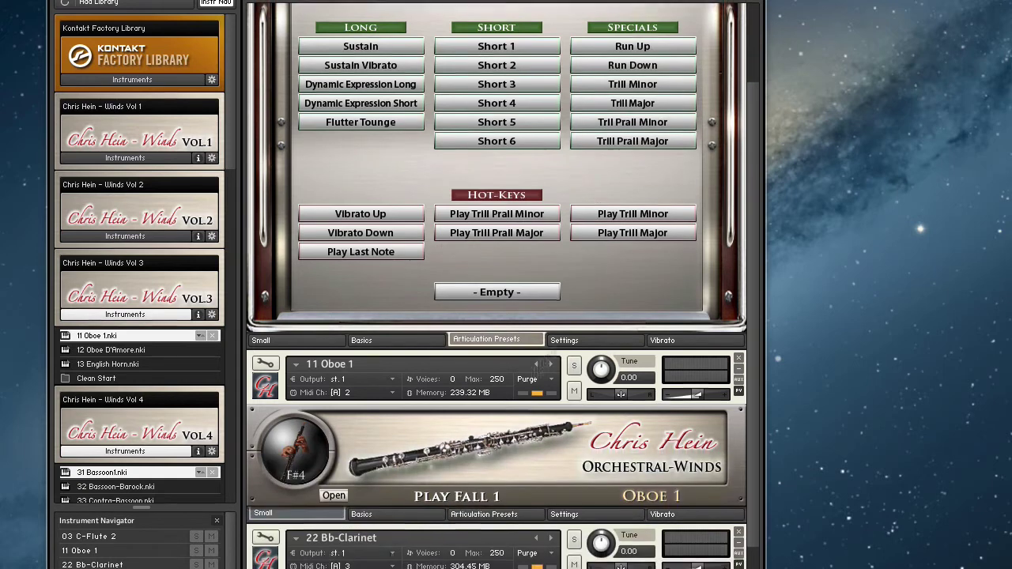
pyautogui.click(477, 504)
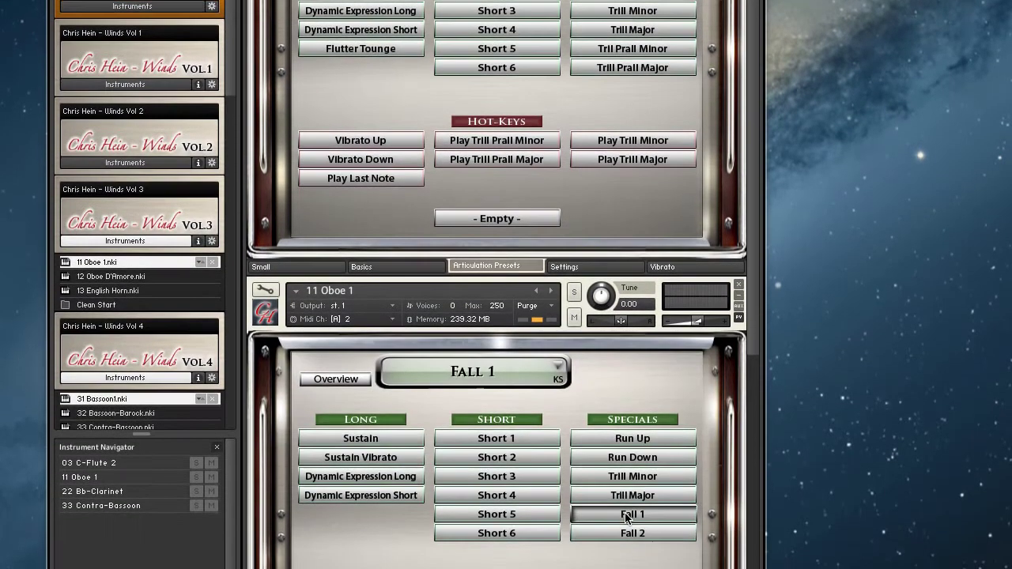
pyautogui.scroll(-4, 626, 492)
pyautogui.scroll(-1, 626, 491)
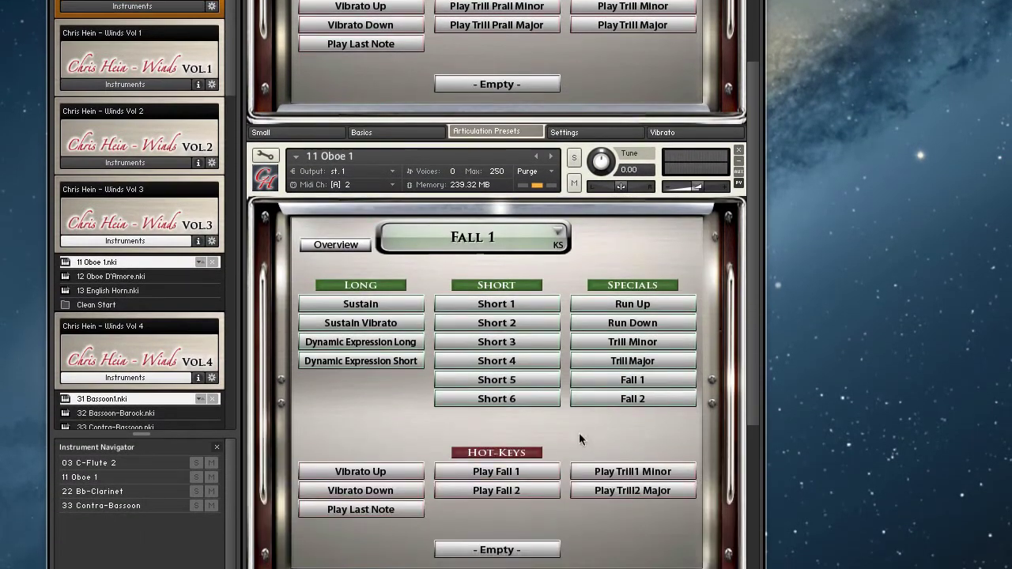
pyautogui.click(633, 401)
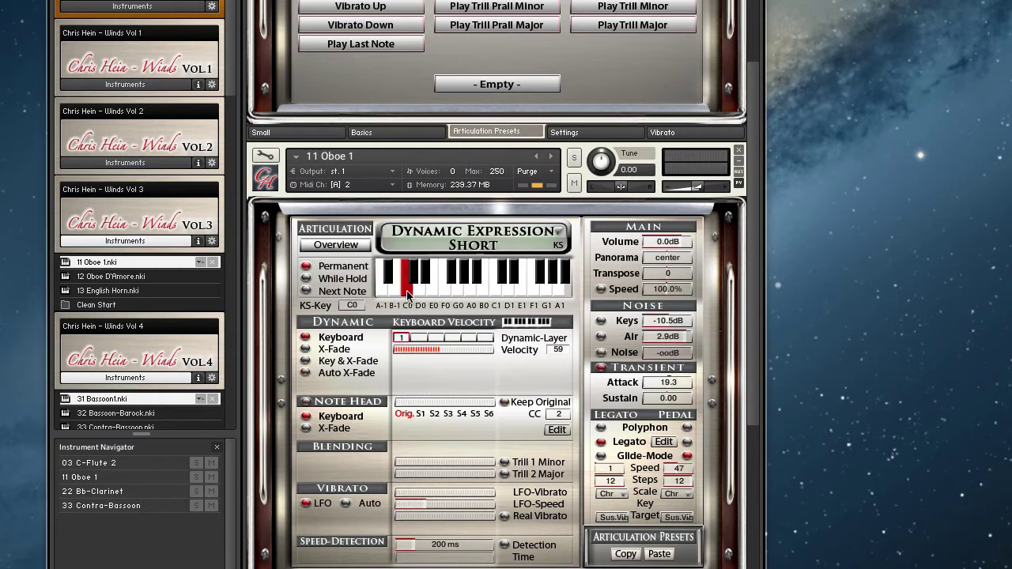
pyautogui.click(487, 239)
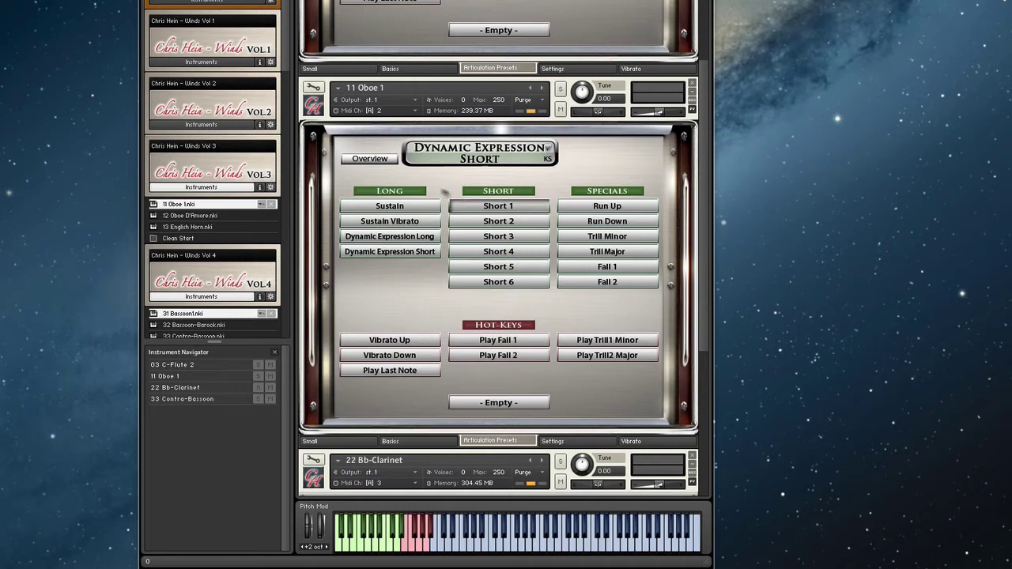
pyautogui.click(397, 253)
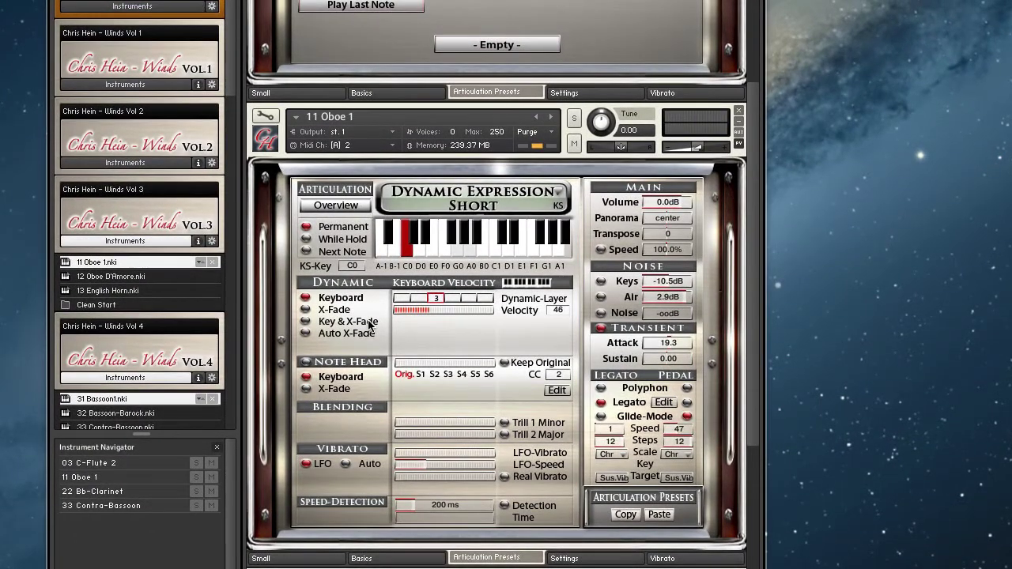
pyautogui.scroll(-10, 369, 325)
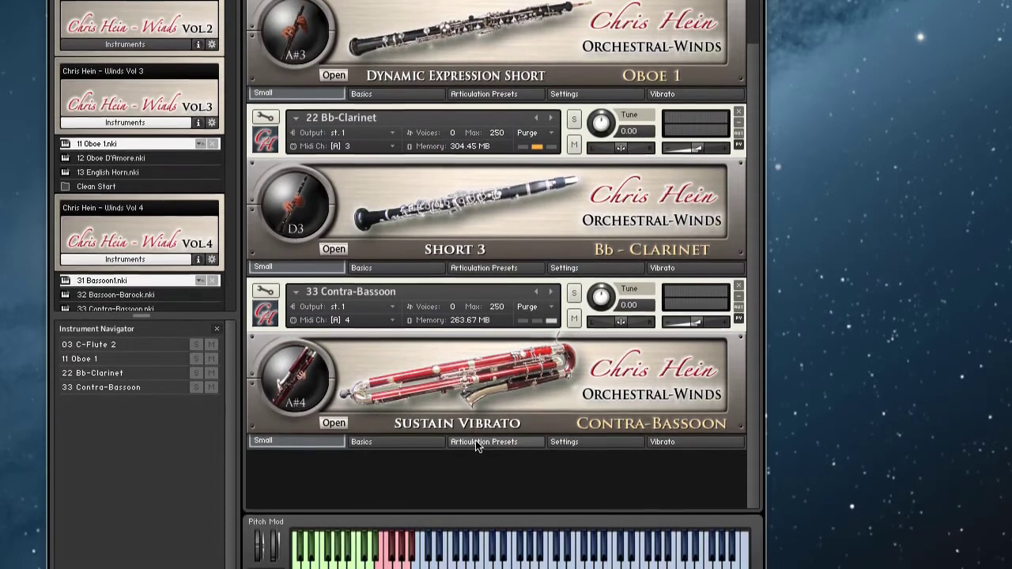
# Step: Set the Contra-Bassoon's Dynamic option to X-Fade, then to Key & X-Fade
pyautogui.click(478, 442)
pyautogui.scroll(-6, 427, 356)
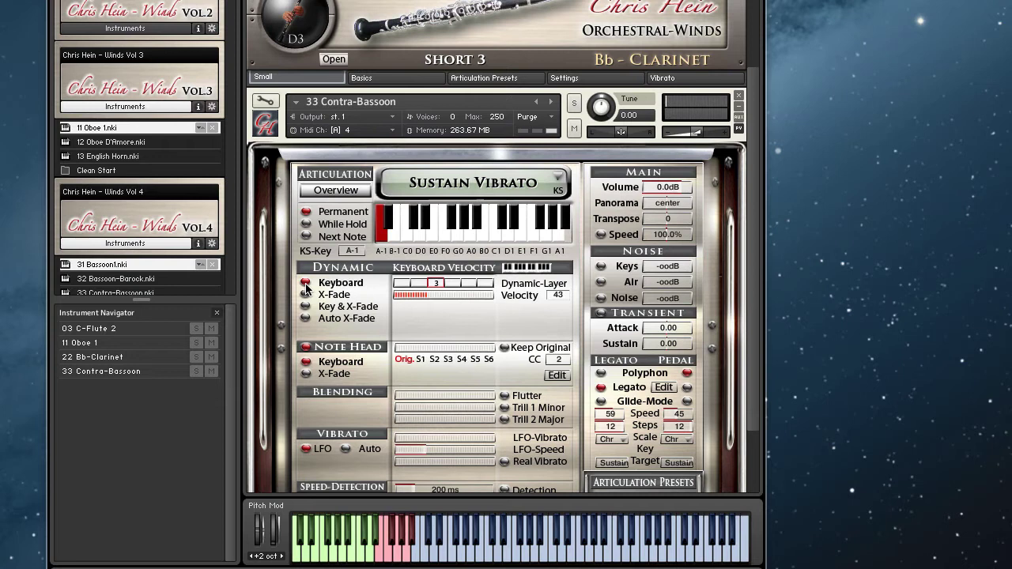
pyautogui.click(305, 295)
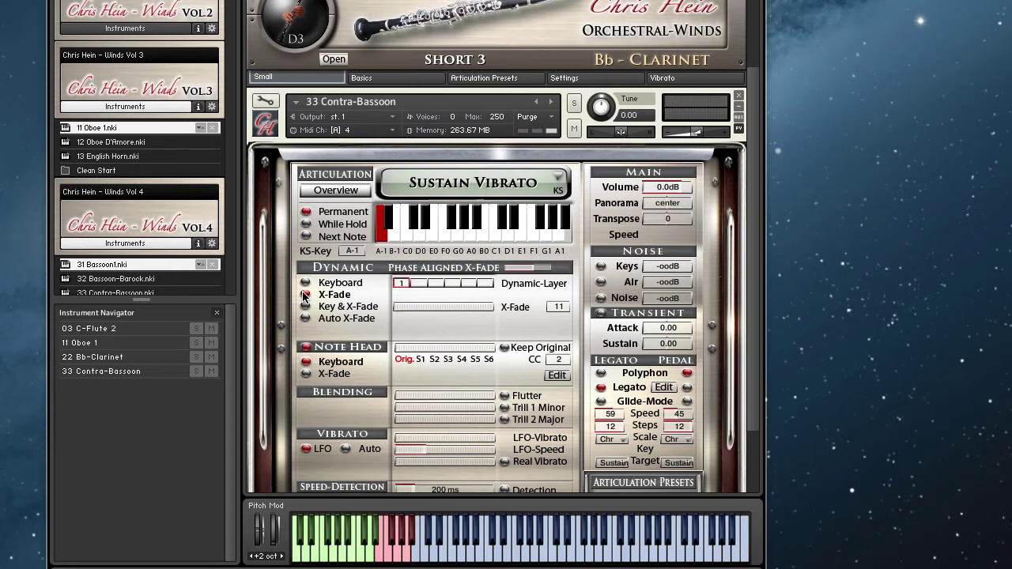
pyautogui.click(305, 306)
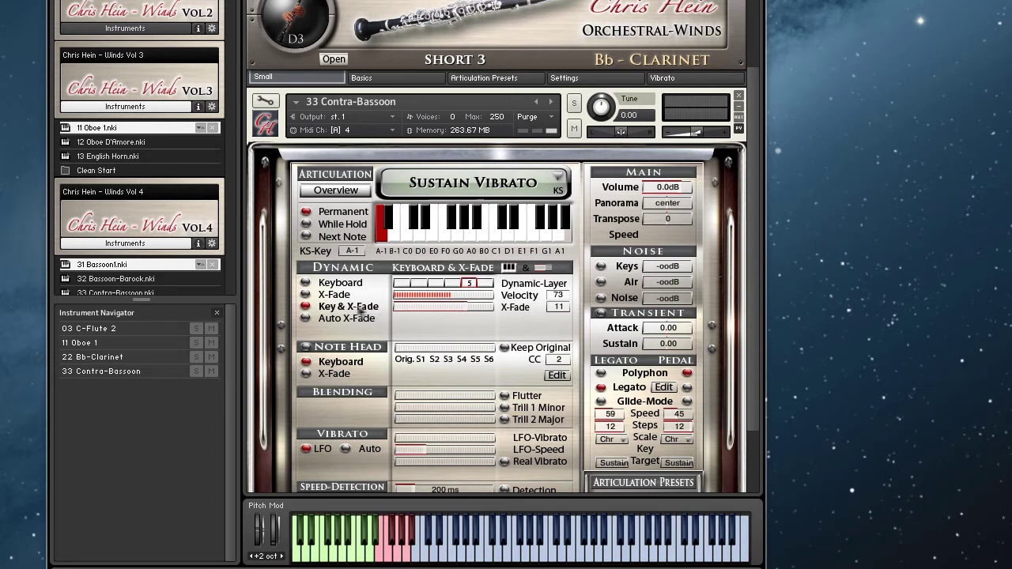
# Step: Switch the Contra-Bassoon to Auto X-Fade and redraw its crossfade curve nearly flat
pyautogui.click(306, 318)
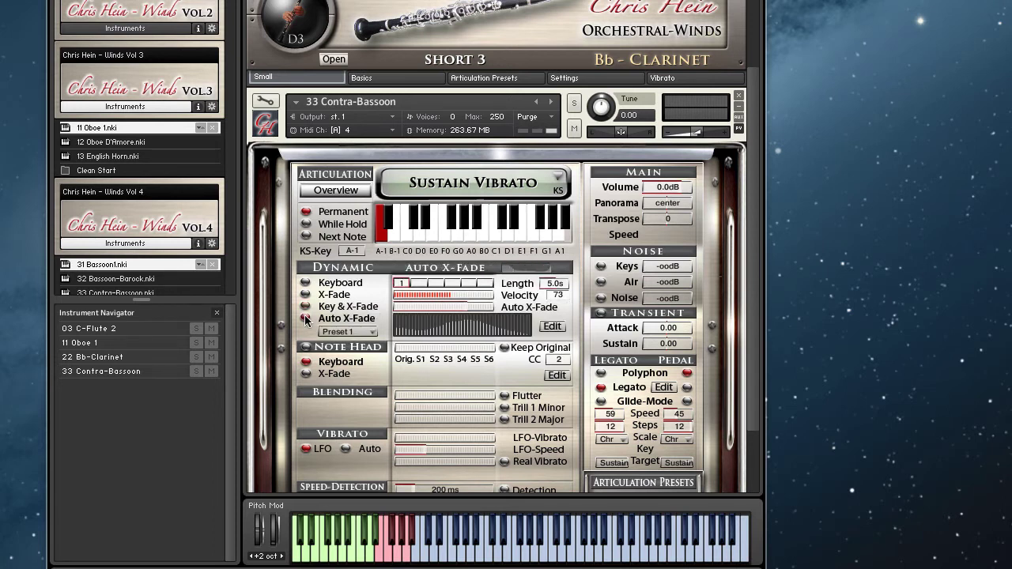
pyautogui.click(552, 327)
pyautogui.moveTo(271, 369)
pyautogui.mouseDown()
pyautogui.moveTo(301, 367)
pyautogui.moveTo(350, 431)
pyautogui.moveTo(439, 454)
pyautogui.moveTo(527, 428)
pyautogui.moveTo(722, 340)
pyautogui.mouseUp()
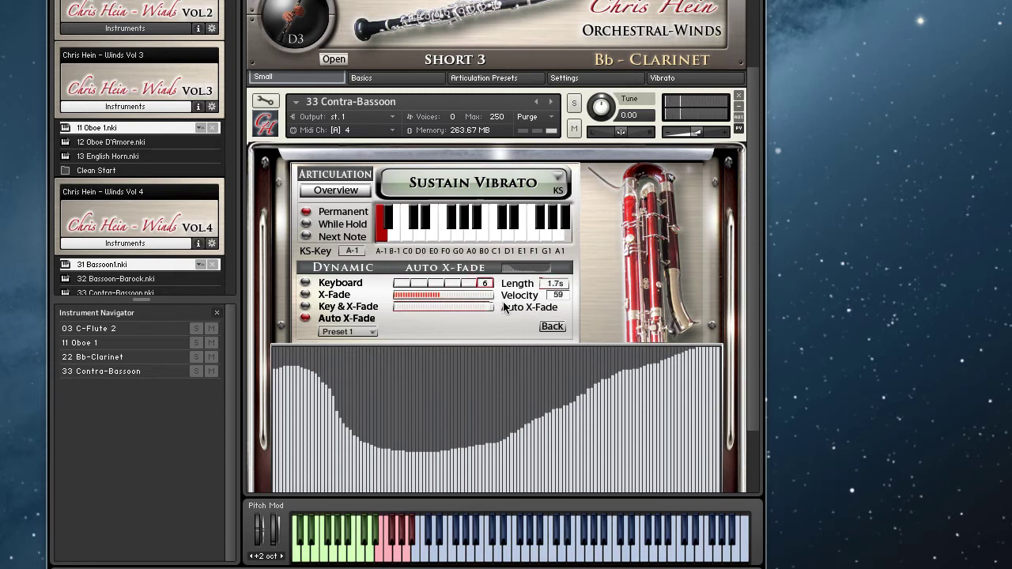
pyautogui.moveTo(275, 405)
pyautogui.mouseDown()
pyautogui.moveTo(317, 405)
pyautogui.moveTo(333, 427)
pyautogui.moveTo(486, 433)
pyautogui.moveTo(725, 409)
pyautogui.mouseUp()
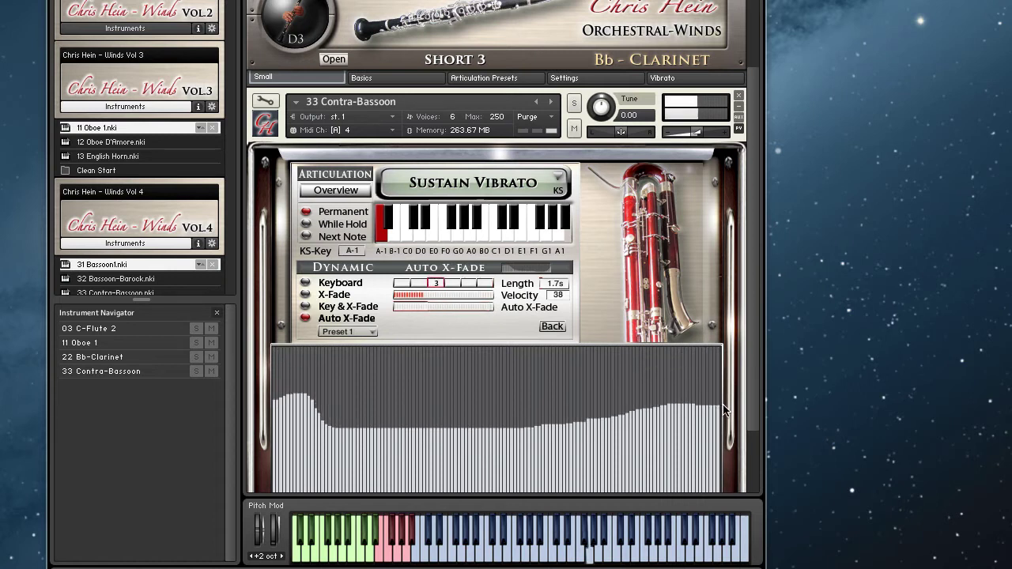